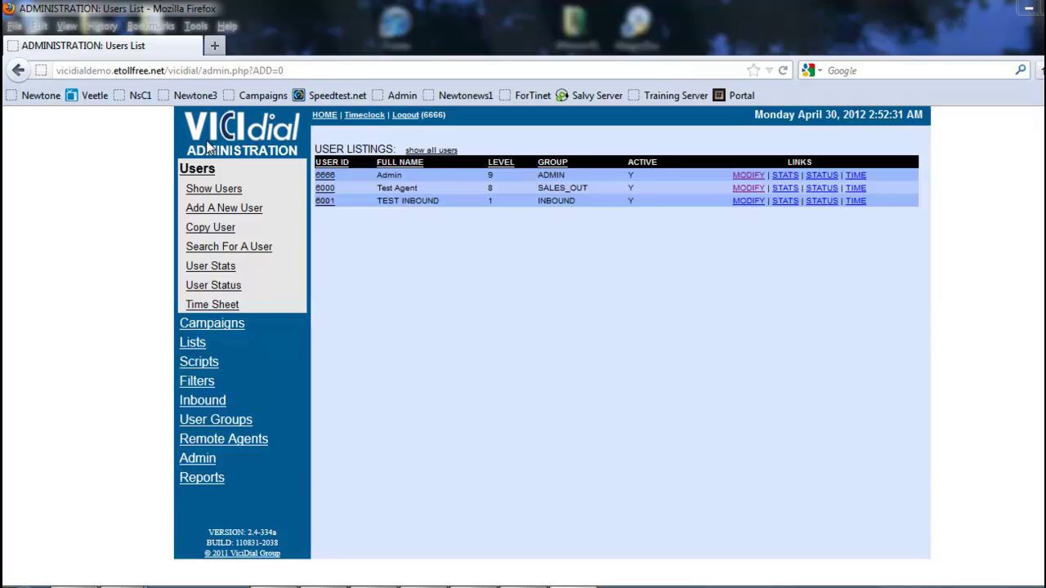
Go through the Admin section to the Modify VICIdial System Settings page
{"action": "left_click", "coordinate": [197, 460]}
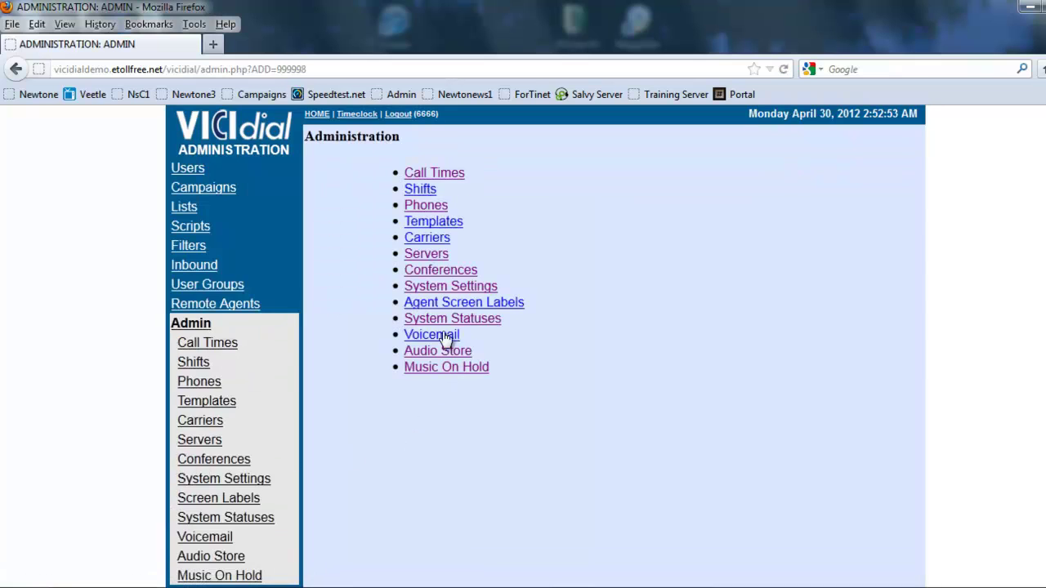
{"action": "left_click", "coordinate": [442, 291]}
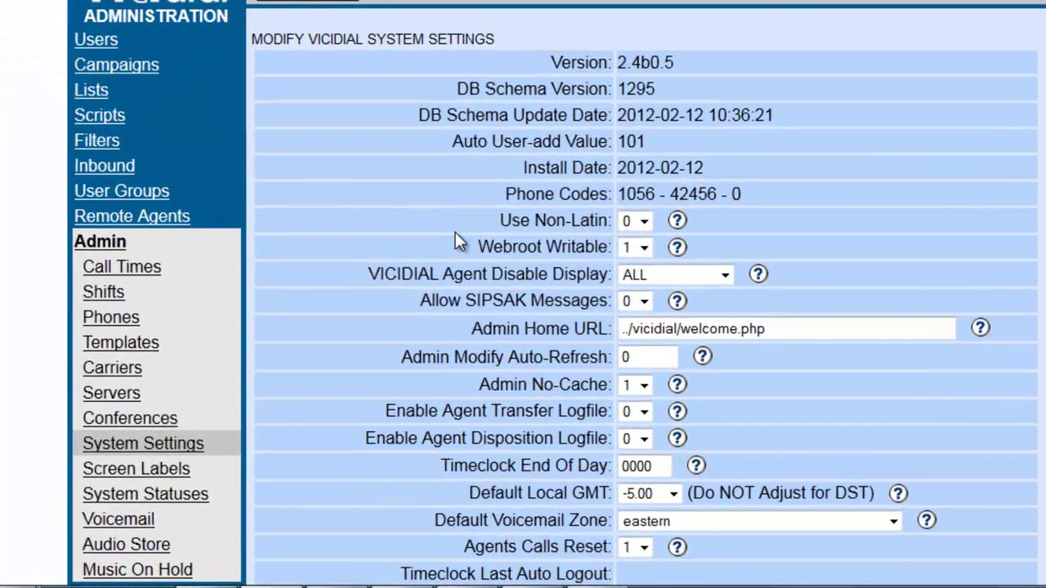
{"action": "scroll", "coordinate": [457, 230], "scroll_direction": "down", "scroll_amount": 3}
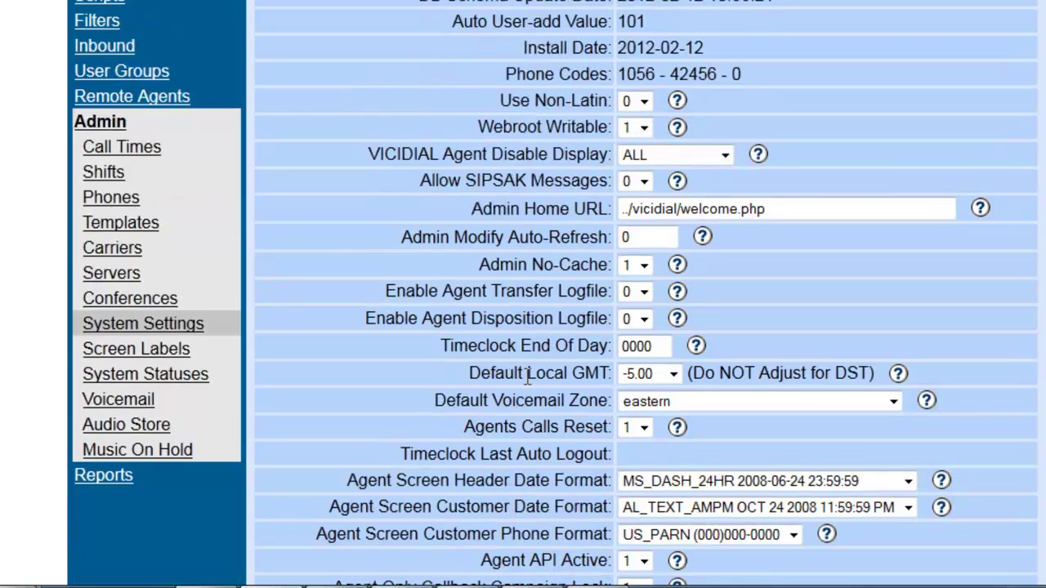
{"action": "left_click", "coordinate": [670, 376]}
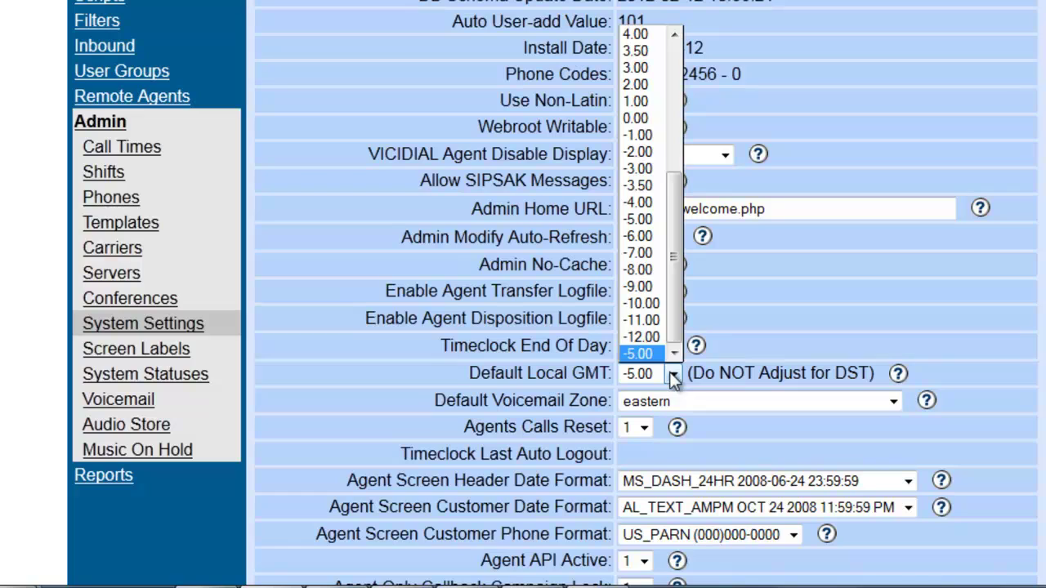
{"action": "left_click", "coordinate": [670, 371]}
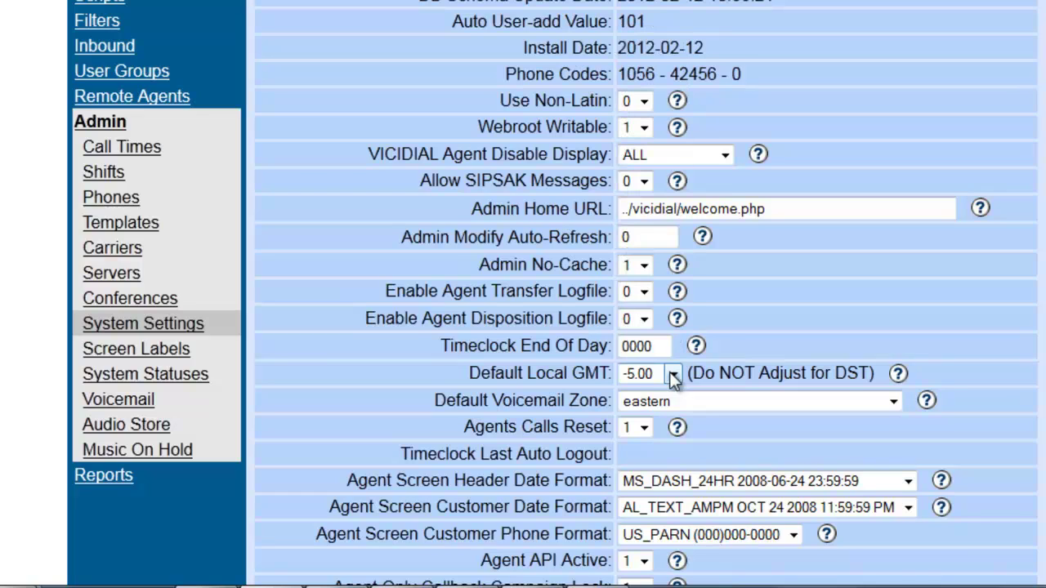
{"action": "scroll", "coordinate": [672, 376], "scroll_direction": "down", "scroll_amount": 3}
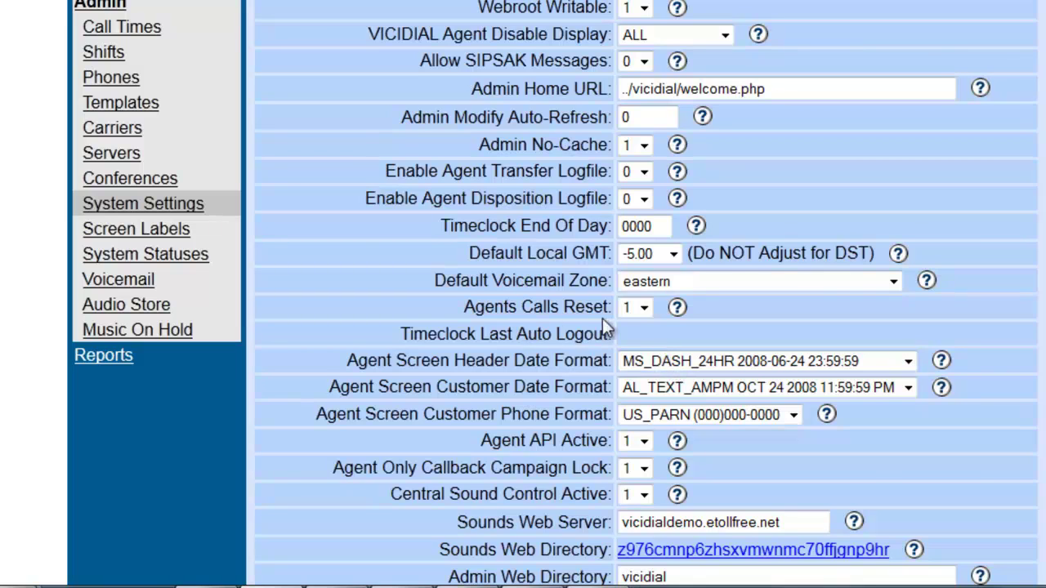
{"action": "scroll", "coordinate": [640, 337], "scroll_direction": "down", "scroll_amount": 3}
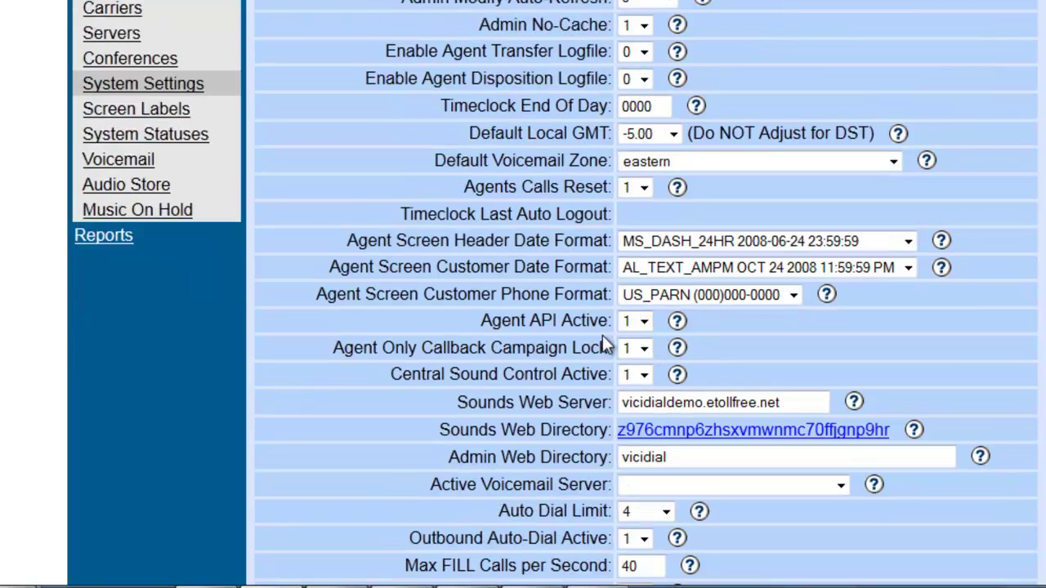
{"action": "mouse_move", "coordinate": [475, 327]}
{"action": "left_mouse_down"}
{"action": "mouse_move", "coordinate": [606, 327]}
{"action": "mouse_move", "coordinate": [487, 327]}
{"action": "left_mouse_up"}
{"action": "left_click_drag", "start_coordinate": [388, 374], "coordinate": [641, 377]}
{"action": "left_click", "coordinate": [717, 379]}
{"action": "scroll", "coordinate": [717, 371], "scroll_direction": "down", "scroll_amount": 3}
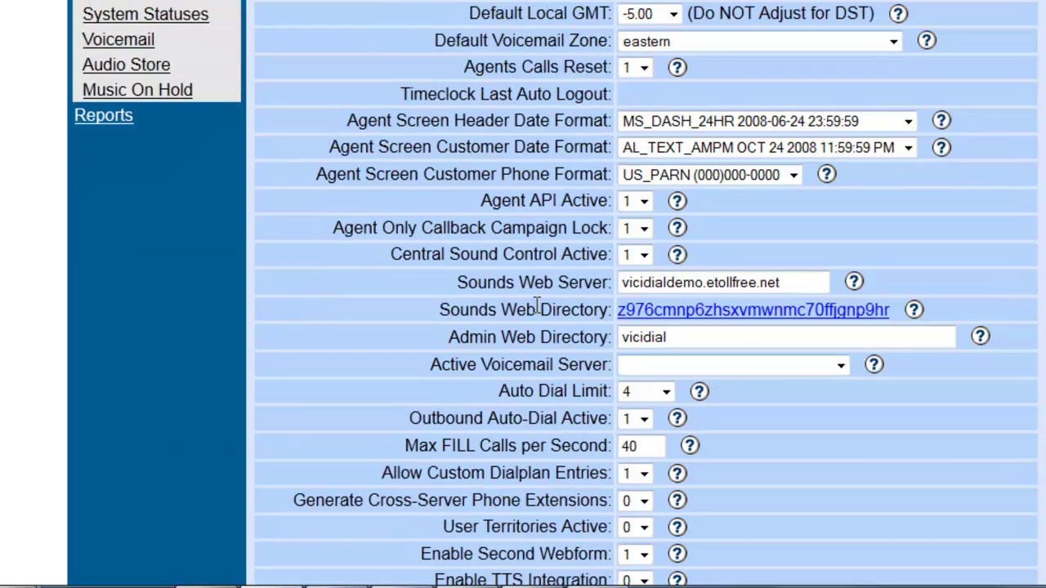
{"action": "left_click_drag", "start_coordinate": [453, 284], "coordinate": [602, 285]}
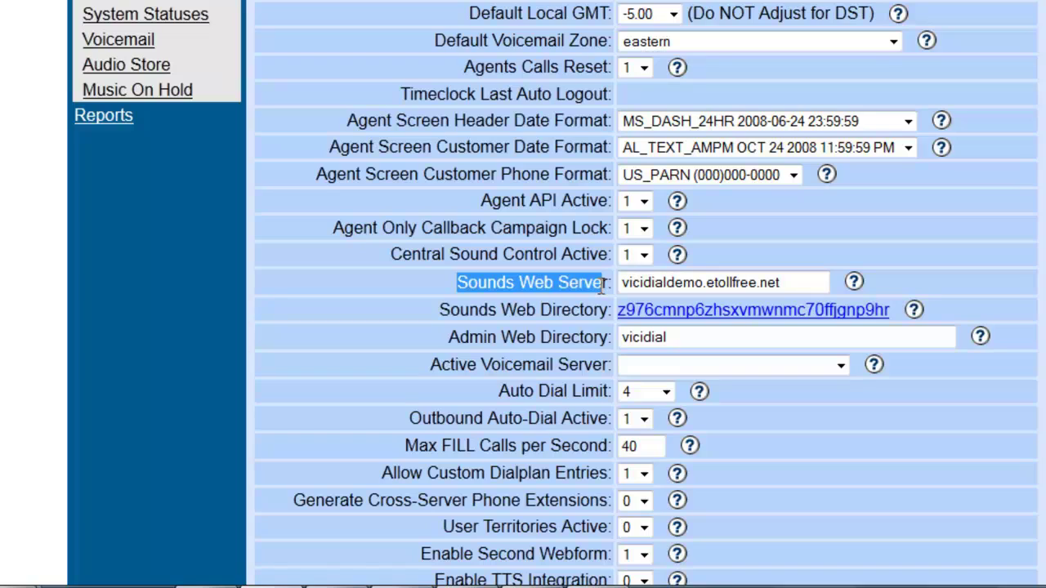
{"action": "left_click_drag", "start_coordinate": [786, 284], "coordinate": [610, 284]}
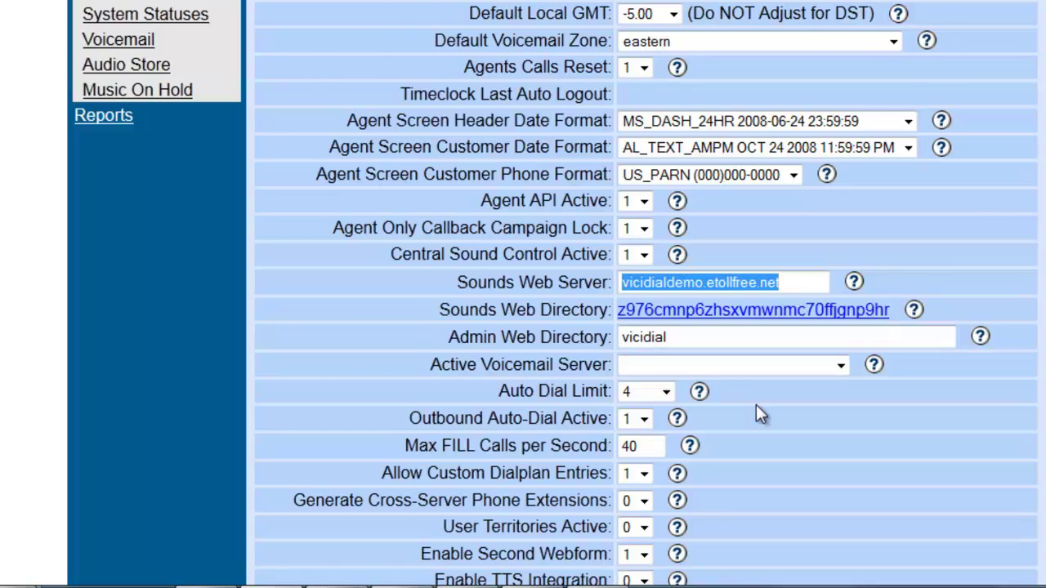
{"action": "scroll", "coordinate": [756, 405], "scroll_direction": "down", "scroll_amount": 3}
{"action": "left_click_drag", "start_coordinate": [497, 274], "coordinate": [608, 273]}
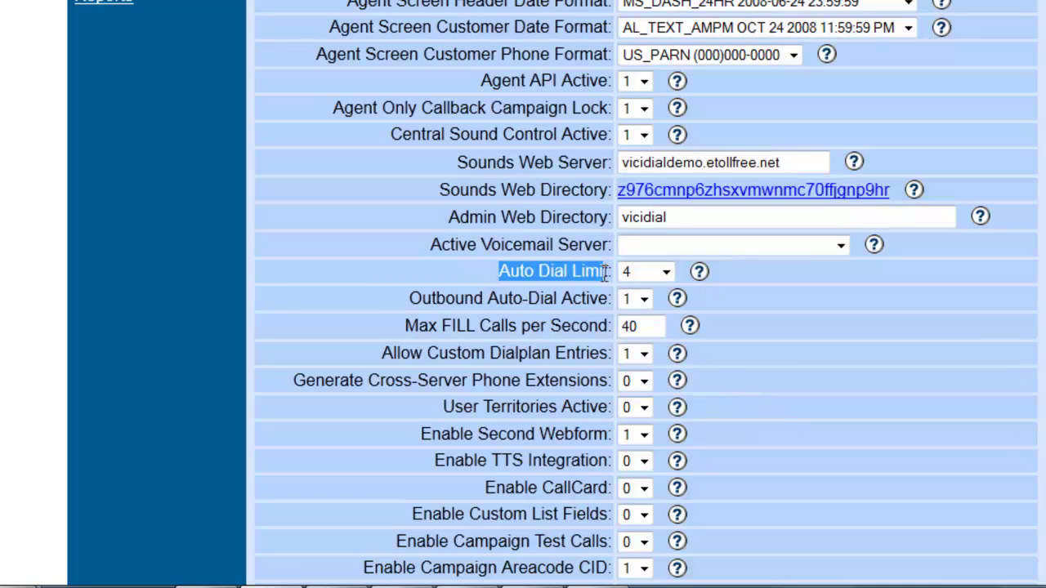
{"action": "left_click", "coordinate": [667, 272]}
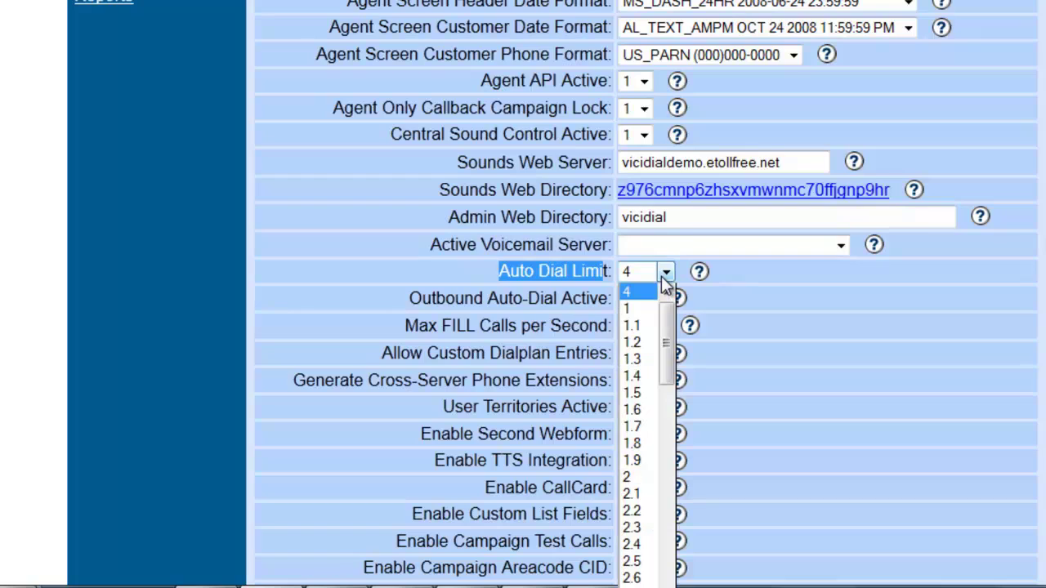
{"action": "left_click_drag", "start_coordinate": [668, 334], "coordinate": [669, 429]}
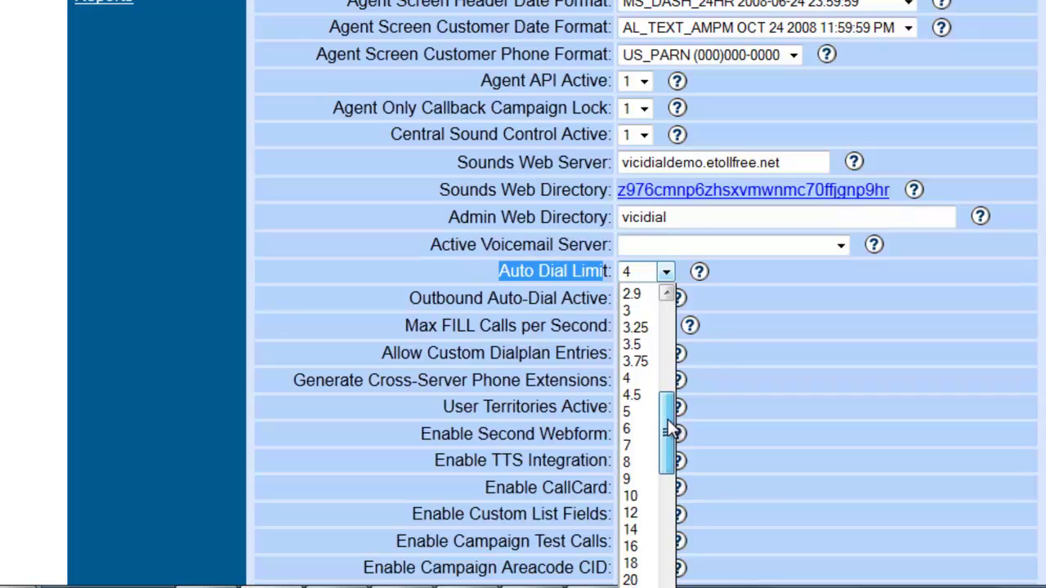
{"action": "left_click_drag", "start_coordinate": [669, 429], "coordinate": [654, 320]}
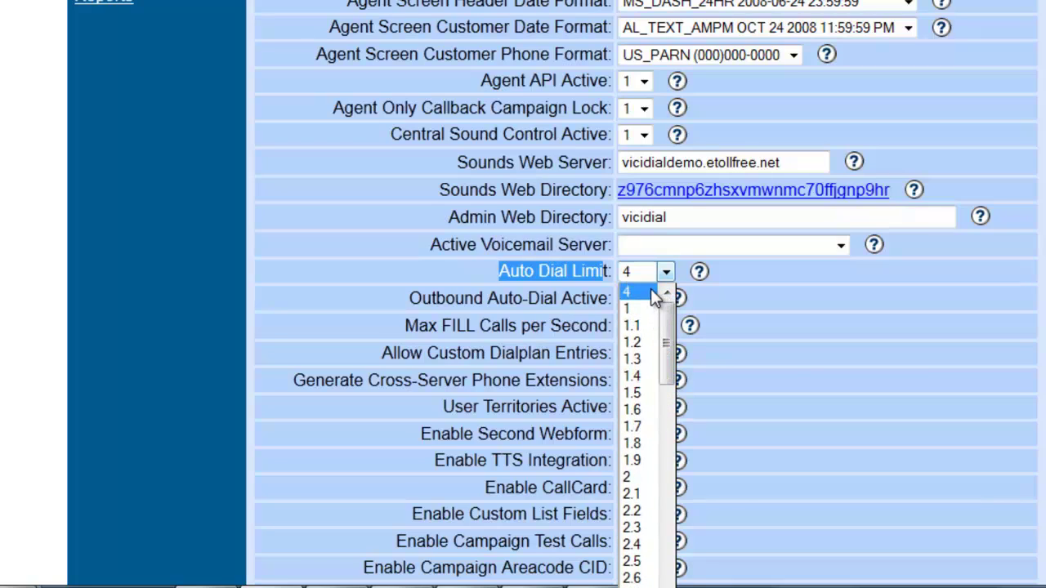
{"action": "left_click", "coordinate": [666, 270]}
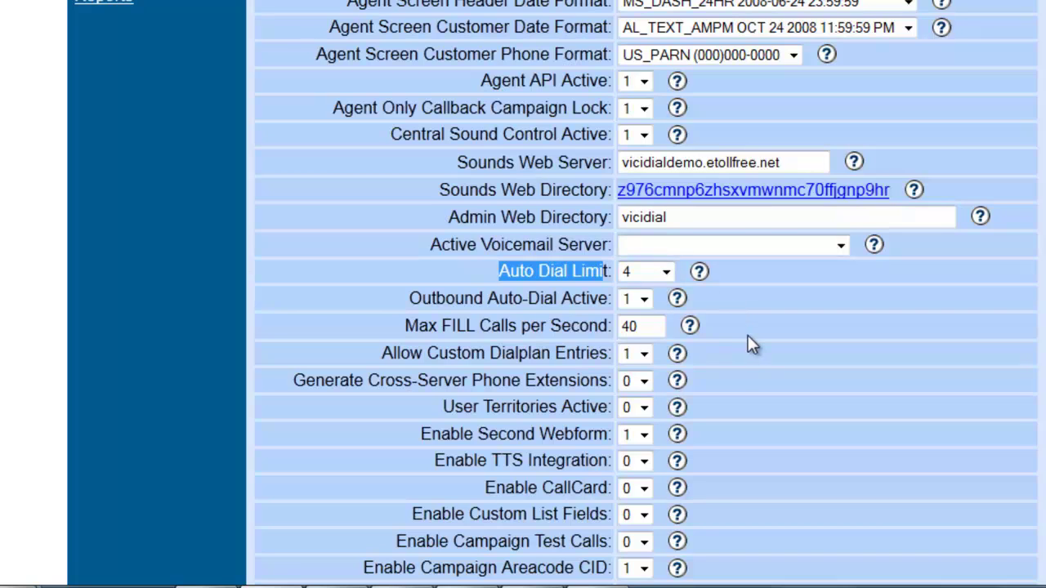
Scroll down the System Settings form until Reload Dialplan On Servers, currently 0, is visible
{"action": "scroll", "coordinate": [748, 337], "scroll_direction": "down", "scroll_amount": 3}
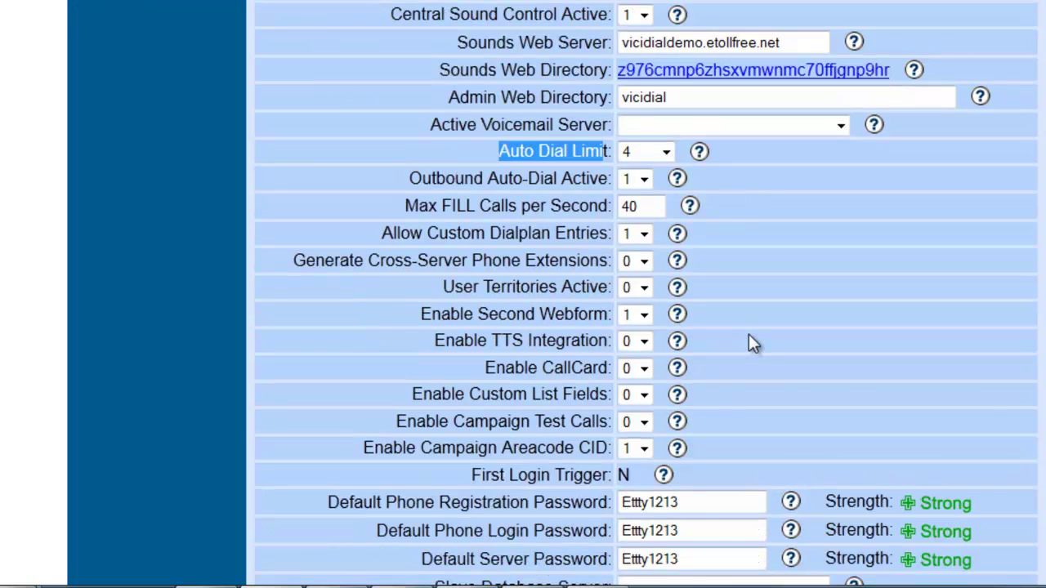
{"action": "scroll", "coordinate": [751, 343], "scroll_direction": "down", "scroll_amount": 3}
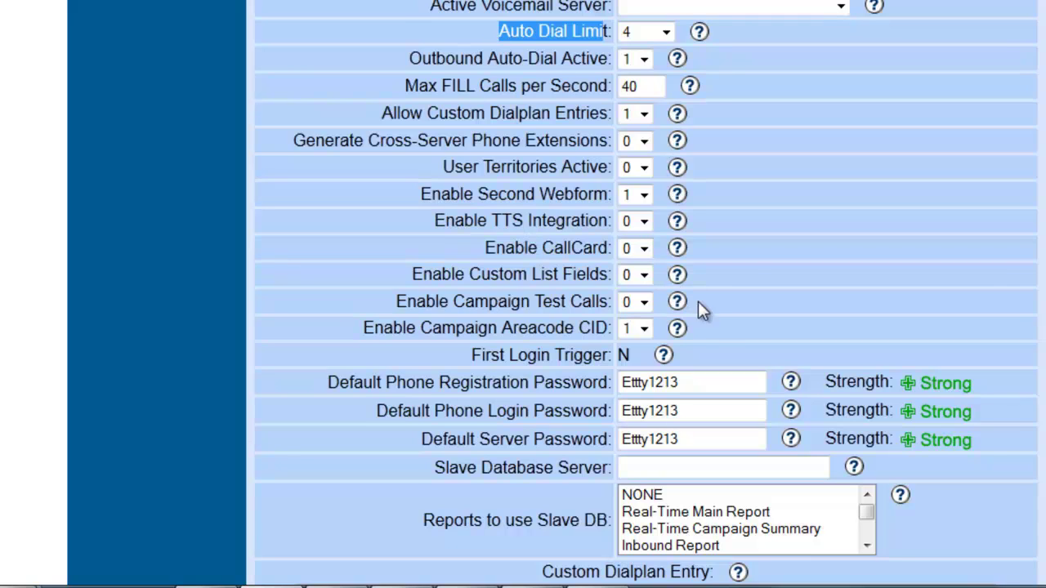
{"action": "scroll", "coordinate": [558, 376], "scroll_direction": "down", "scroll_amount": 3}
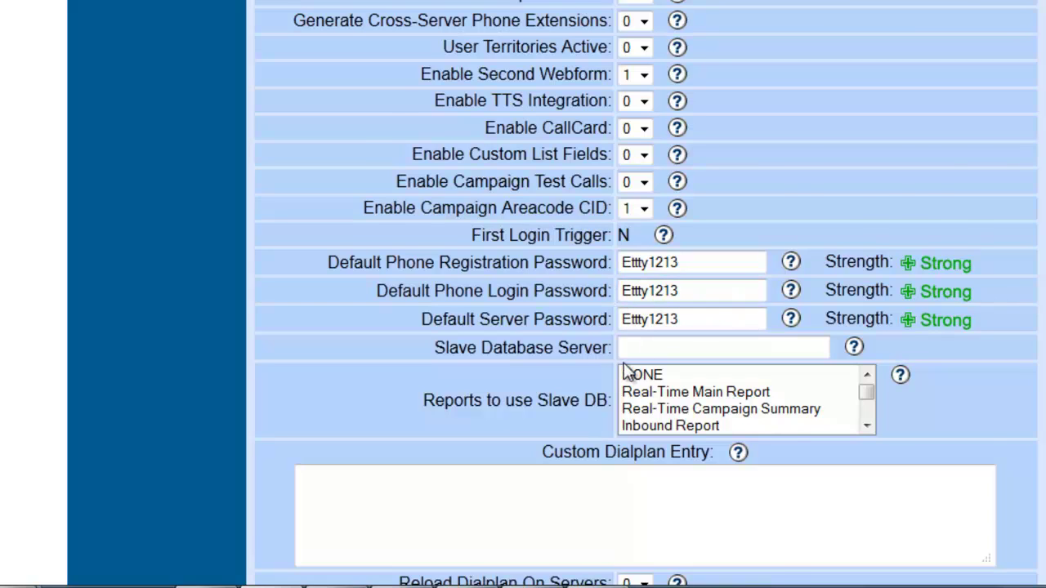
{"action": "scroll", "coordinate": [623, 365], "scroll_direction": "down", "scroll_amount": 3}
{"action": "scroll", "coordinate": [585, 323], "scroll_direction": "down", "scroll_amount": 3}
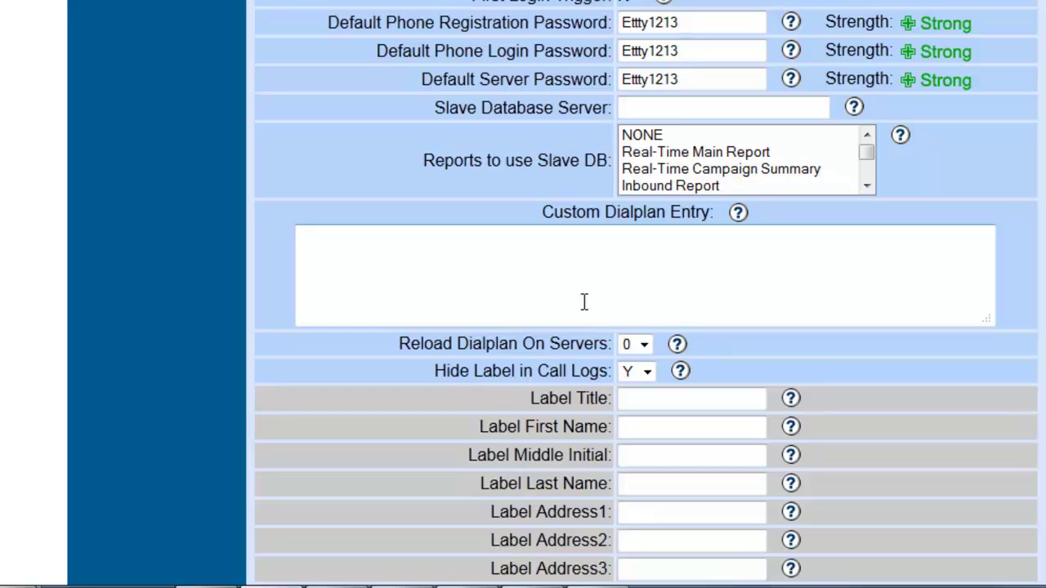
Change Reload Dialplan On Servers from 0 to 1 and submit the System Settings form
{"action": "left_click_drag", "start_coordinate": [375, 340], "coordinate": [599, 358]}
{"action": "left_click", "coordinate": [645, 347]}
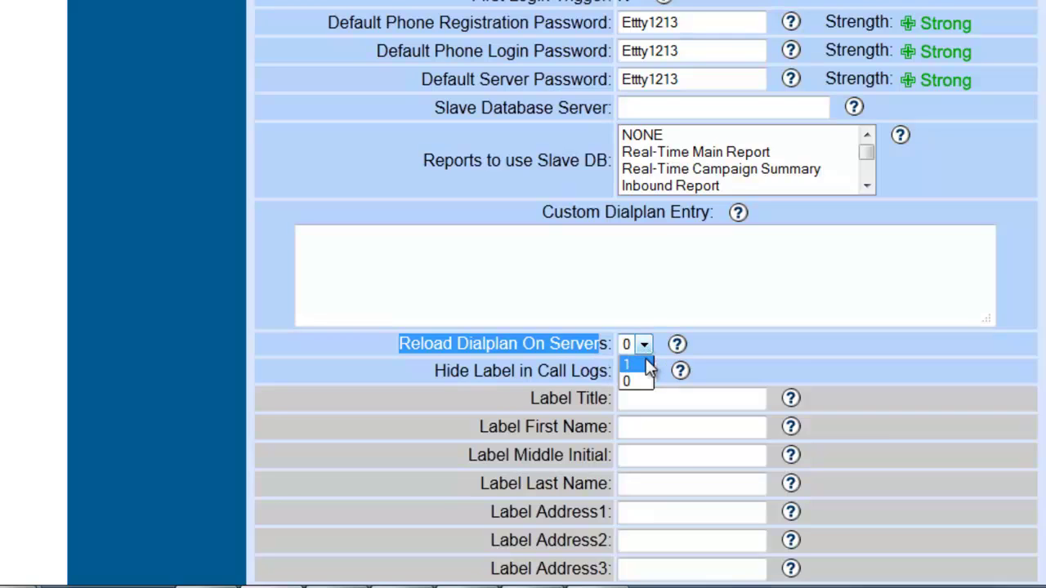
{"action": "left_click", "coordinate": [646, 364]}
{"action": "scroll", "coordinate": [650, 378], "scroll_direction": "down", "scroll_amount": 10}
{"action": "scroll", "coordinate": [648, 372], "scroll_direction": "down", "scroll_amount": 7}
{"action": "left_click", "coordinate": [643, 433]}
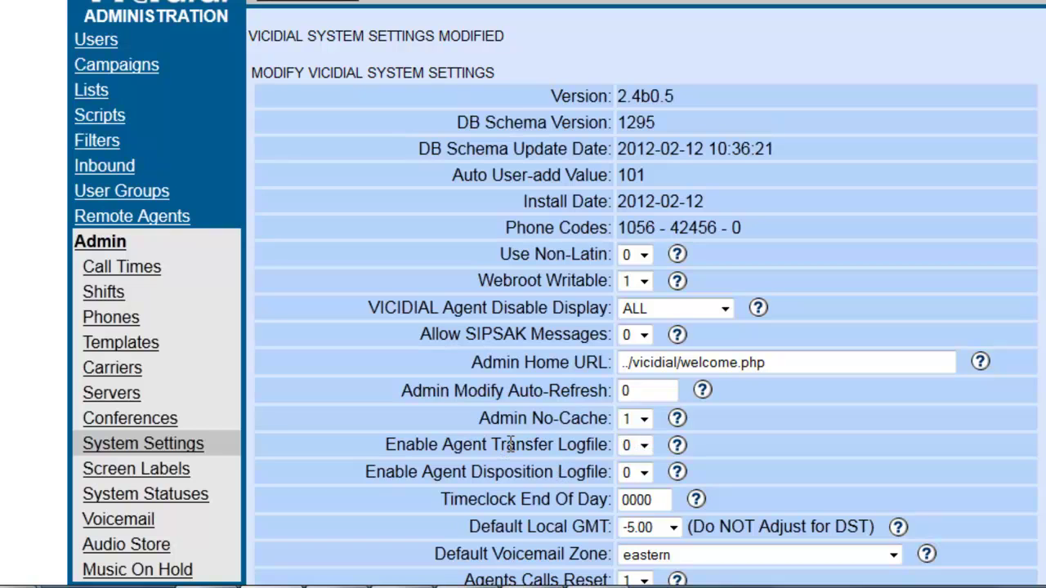
{"action": "scroll", "coordinate": [193, 448], "scroll_direction": "down", "scroll_amount": 3}
{"action": "scroll", "coordinate": [190, 448], "scroll_direction": "up", "scroll_amount": 3}
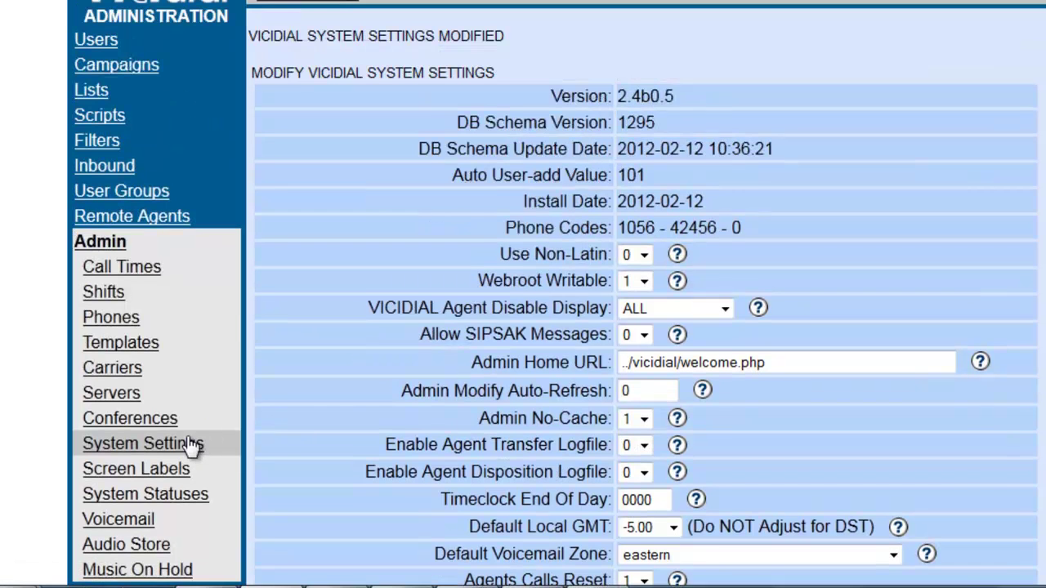
Open server 100's record and highlight its IP address and Asterisk version 1.4.26.2
{"action": "left_click", "coordinate": [111, 394]}
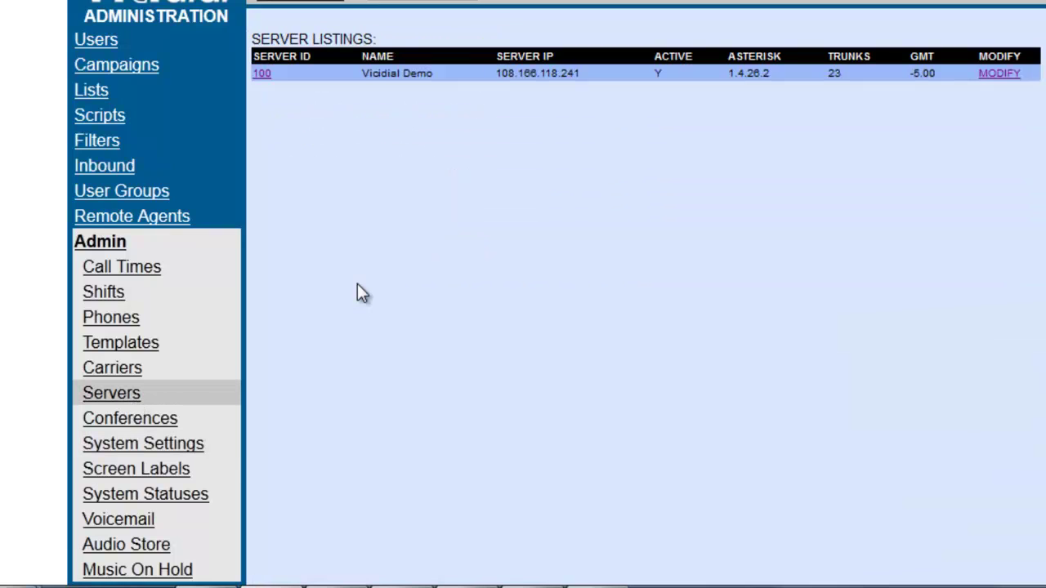
{"action": "left_click", "coordinate": [262, 73]}
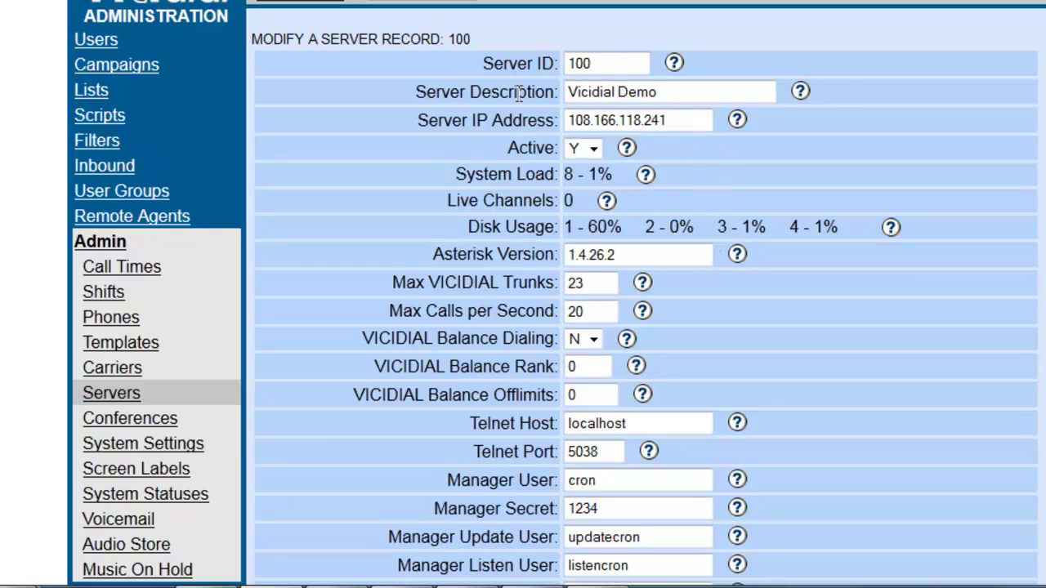
{"action": "left_click_drag", "start_coordinate": [668, 121], "coordinate": [543, 117]}
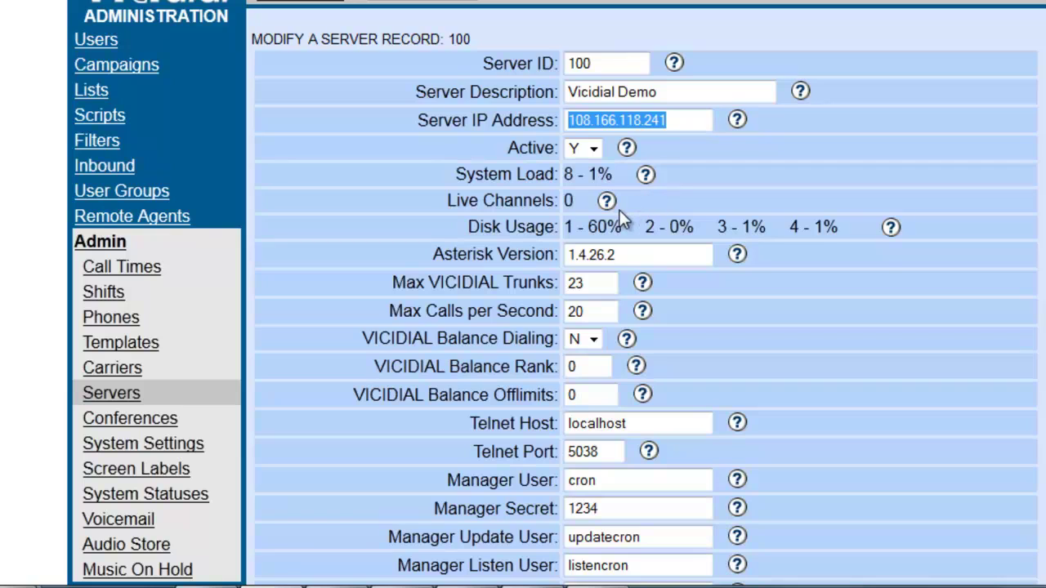
{"action": "left_click", "coordinate": [627, 256]}
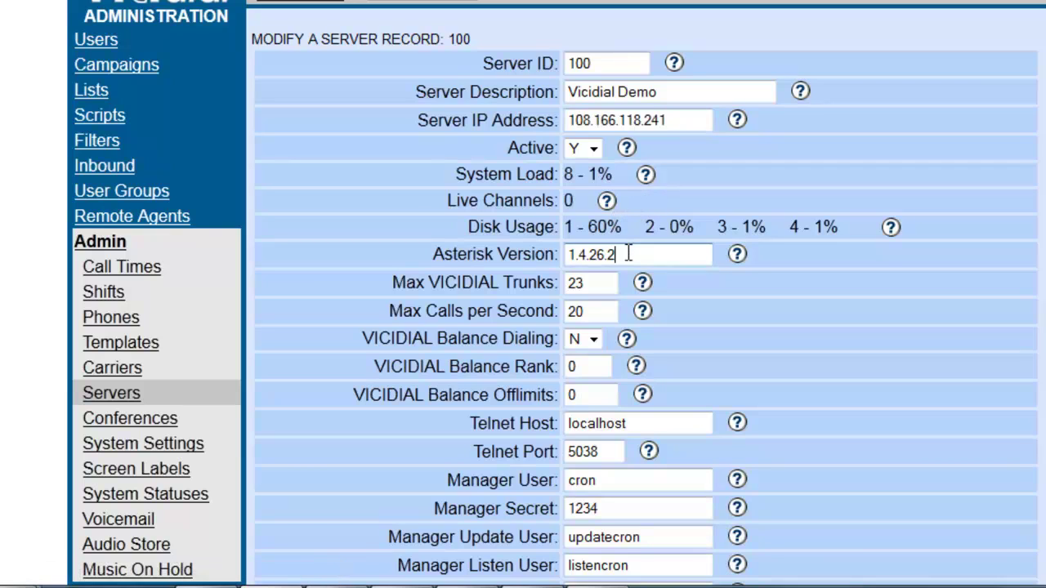
{"action": "left_click_drag", "start_coordinate": [627, 256], "coordinate": [549, 278]}
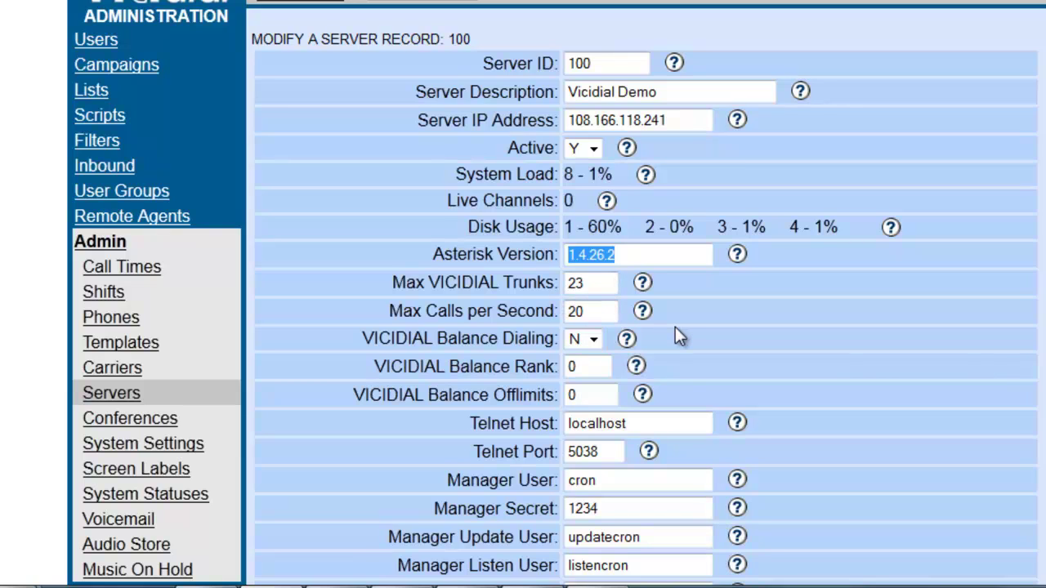
{"action": "scroll", "coordinate": [675, 331], "scroll_direction": "down", "scroll_amount": 5}
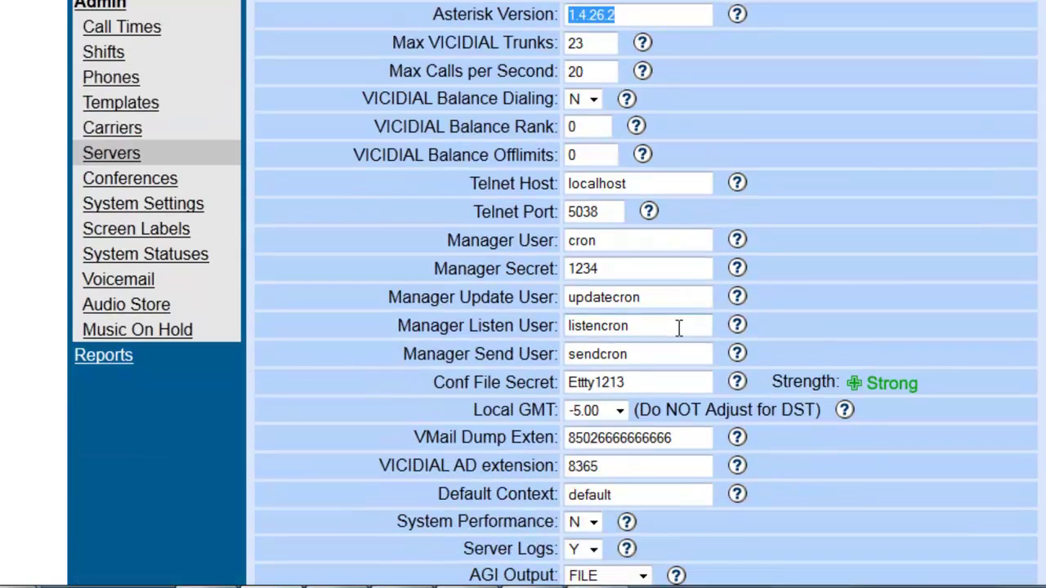
{"action": "scroll", "coordinate": [678, 327], "scroll_direction": "down", "scroll_amount": 3}
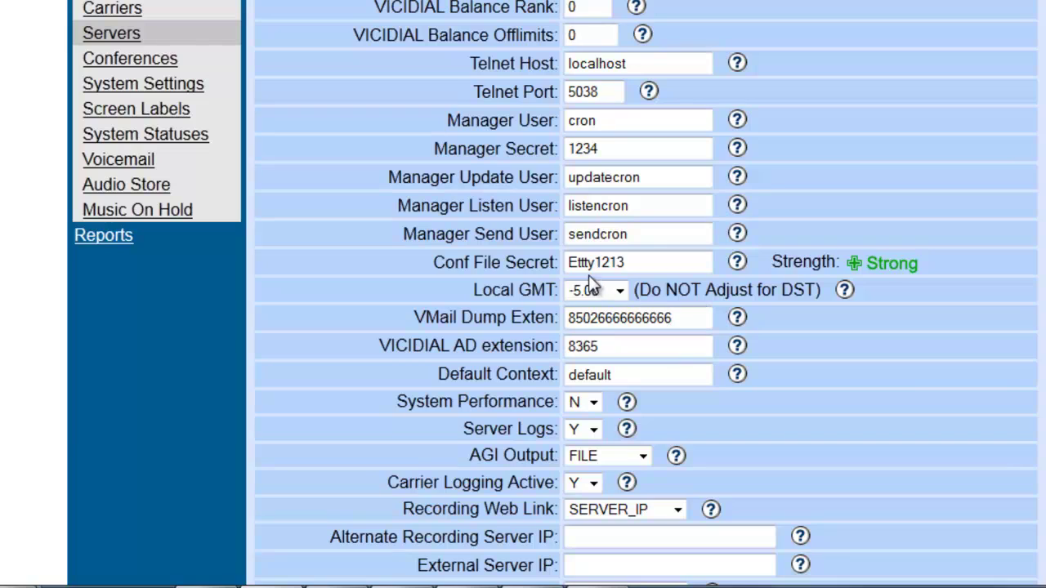
{"action": "left_click_drag", "start_coordinate": [475, 291], "coordinate": [558, 293]}
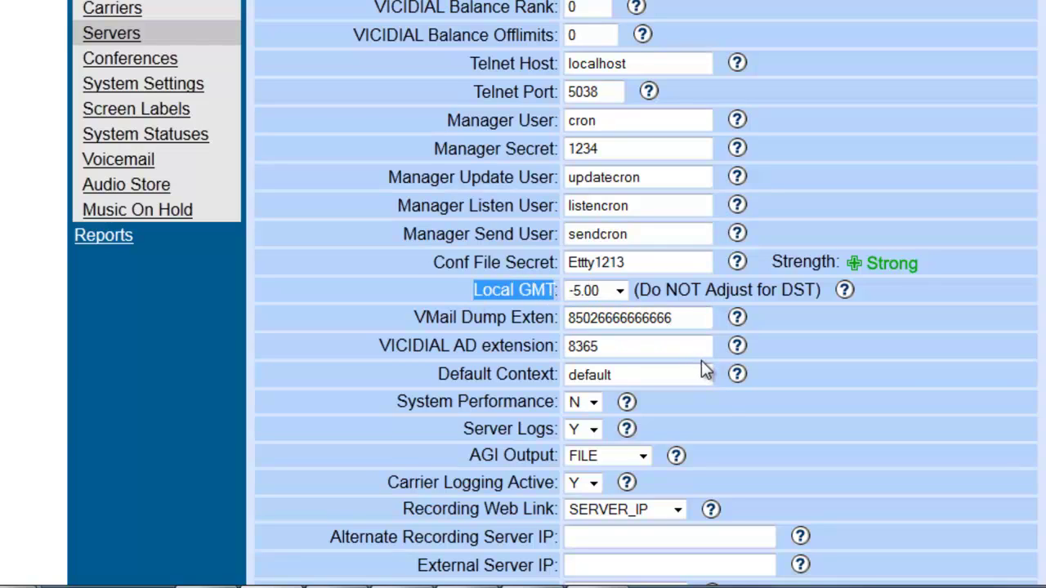
{"action": "scroll", "coordinate": [721, 387], "scroll_direction": "down", "scroll_amount": 6}
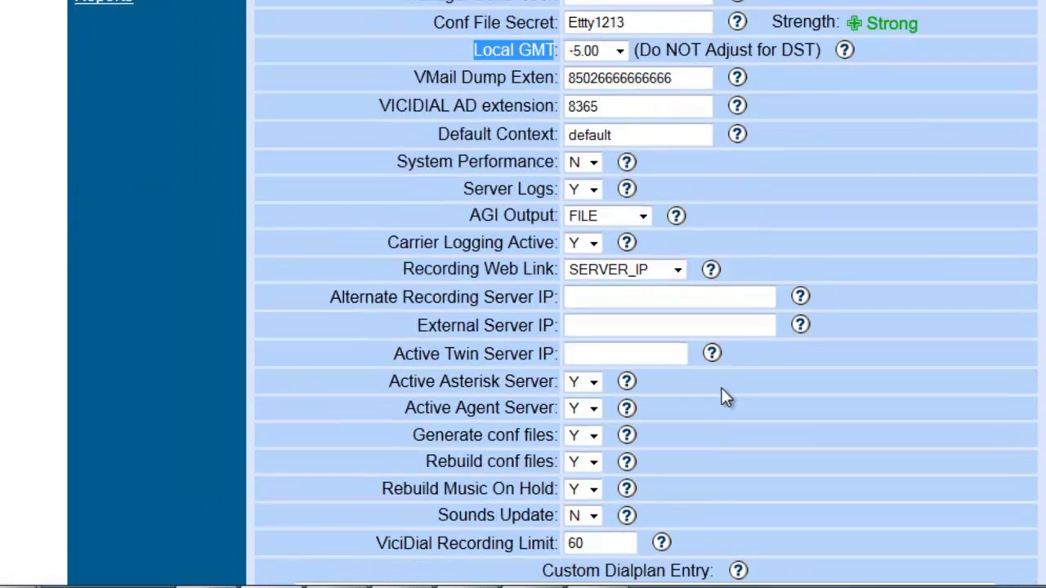
{"action": "scroll", "coordinate": [721, 397], "scroll_direction": "down", "scroll_amount": 3}
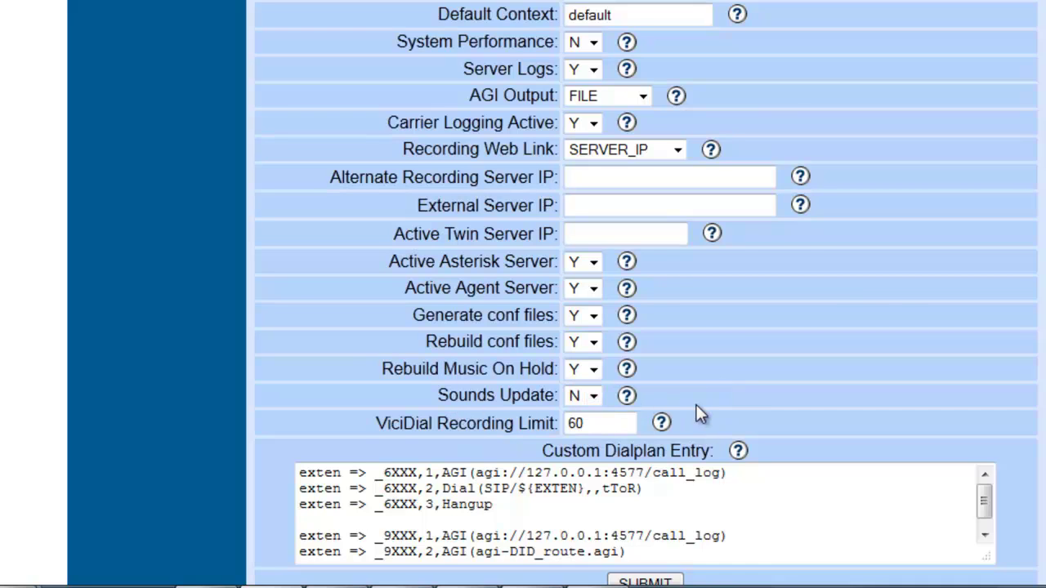
{"action": "scroll", "coordinate": [696, 404], "scroll_direction": "down", "scroll_amount": 3}
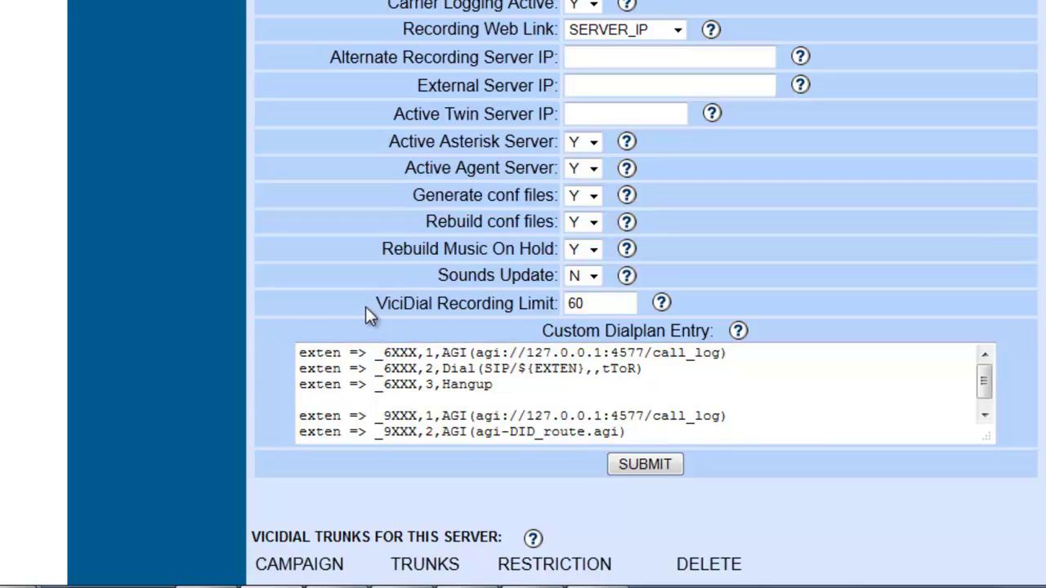
{"action": "mouse_move", "coordinate": [366, 306]}
{"action": "left_mouse_down"}
{"action": "mouse_move", "coordinate": [556, 308]}
{"action": "mouse_move", "coordinate": [381, 304]}
{"action": "left_mouse_up"}
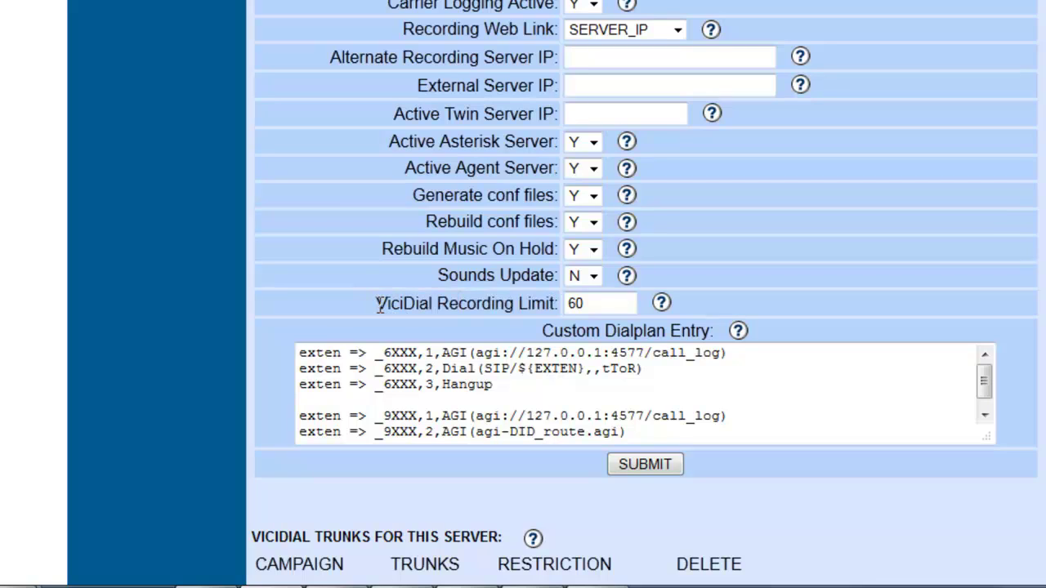